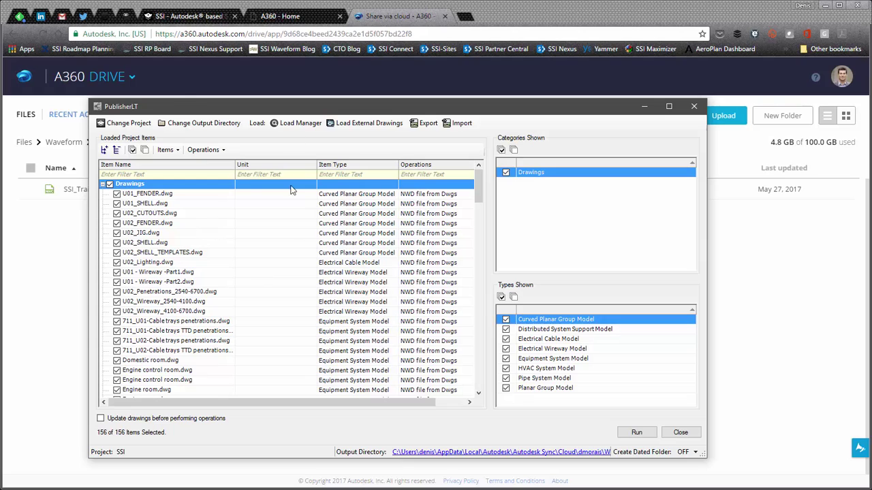
Step: Open PublisherLT's output directory, the Share via cloud folder, in File Explorer
left_click(434, 452)
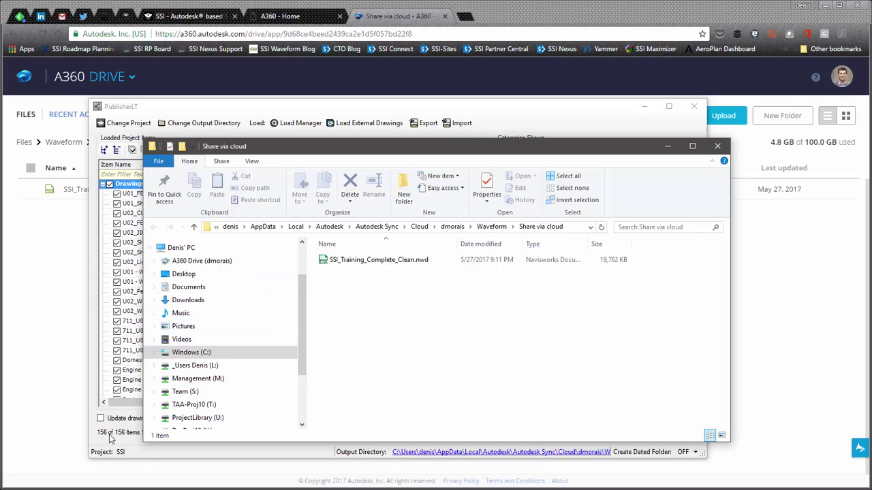
Step: Return to PublisherLT and open SSI_Training_Complete_Clean.nwd from A360 Drive's Share via cloud folder
left_click(137, 454)
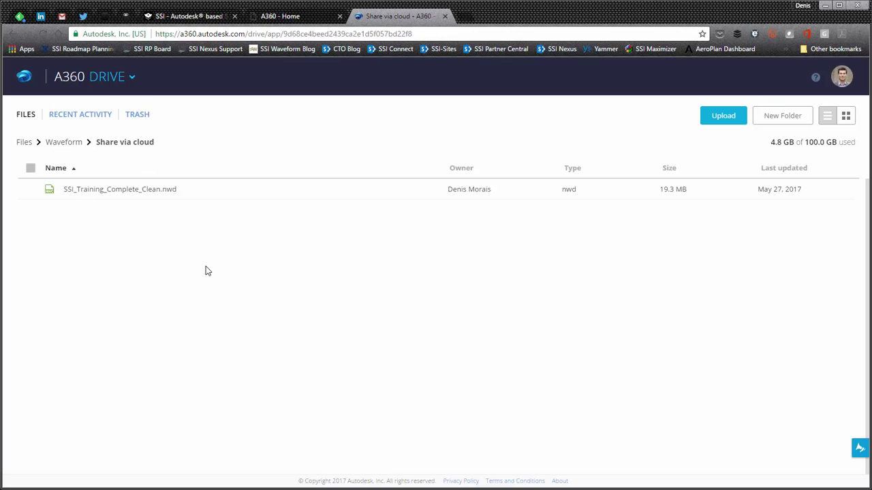
left_click(141, 191)
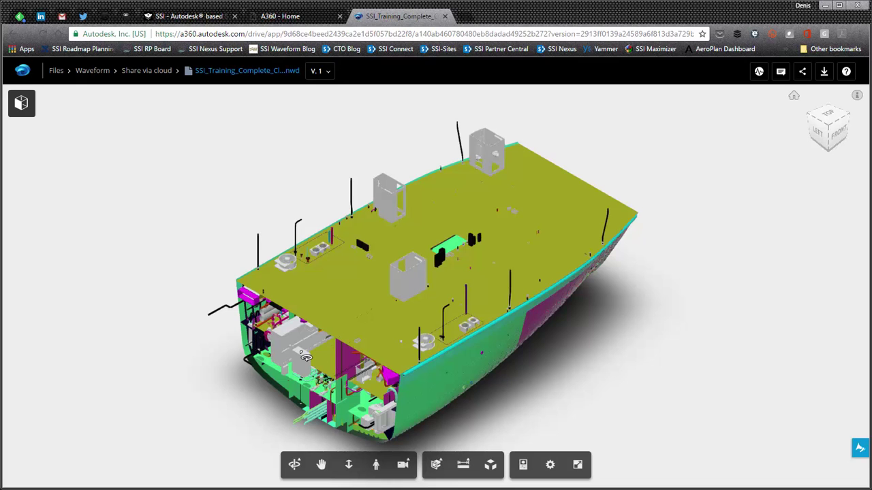
Step: Orbit and zoom the ship from stern, oblique and side views to inspect interior decks and piping
left_click_drag(319, 359, 474, 298)
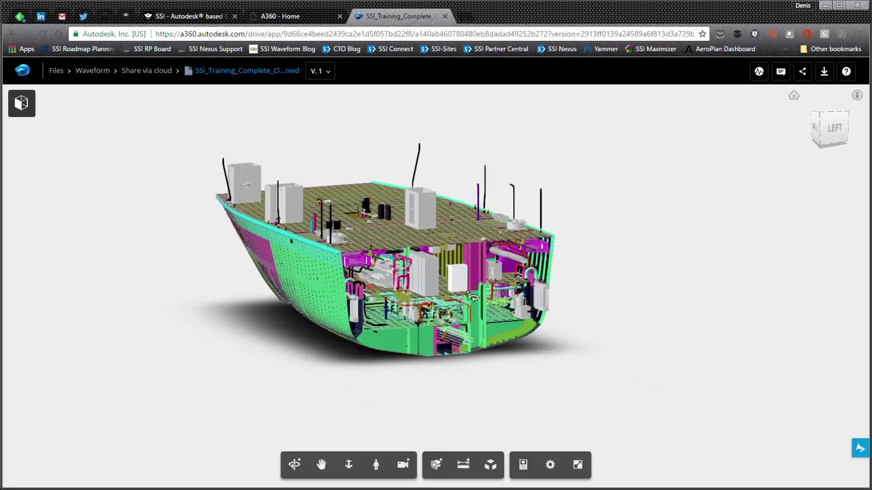
scroll(428, 315, "up", 5)
scroll(428, 315, "up", 5)
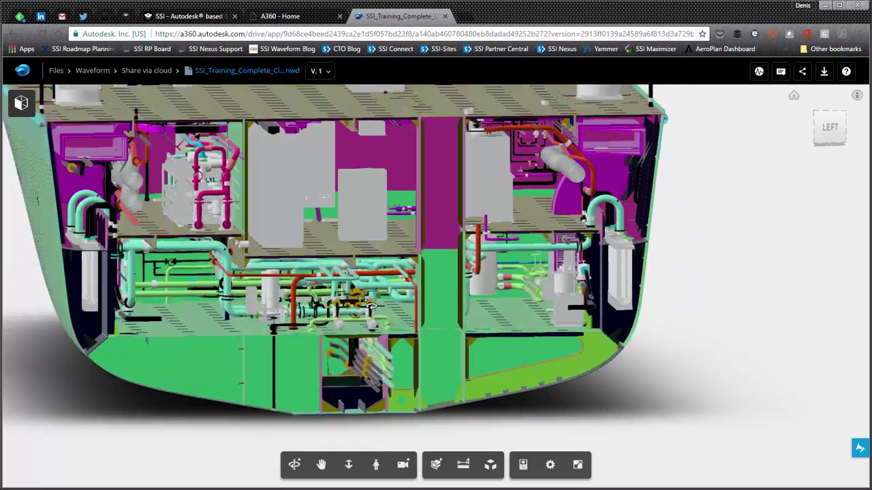
mouse_move(370, 308)
left_mouse_down()
mouse_move(427, 312)
mouse_move(383, 298)
left_mouse_up()
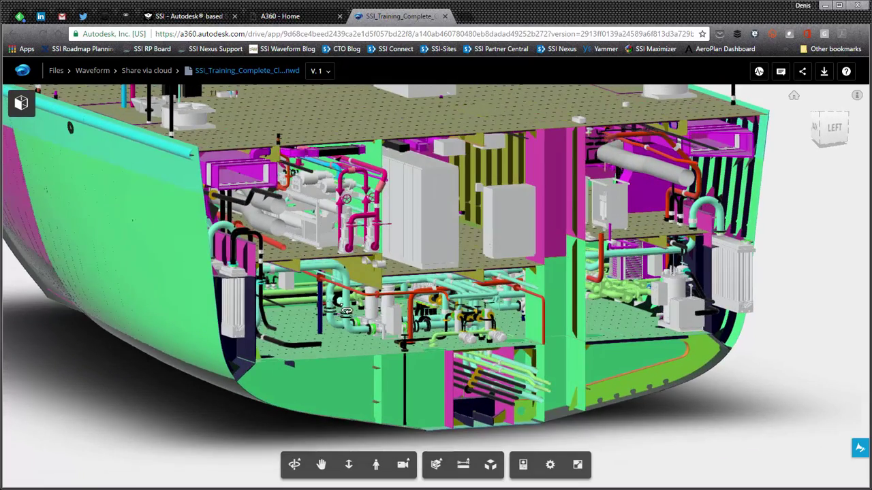
scroll(346, 312, "up", 5)
scroll(346, 315, "up", 3)
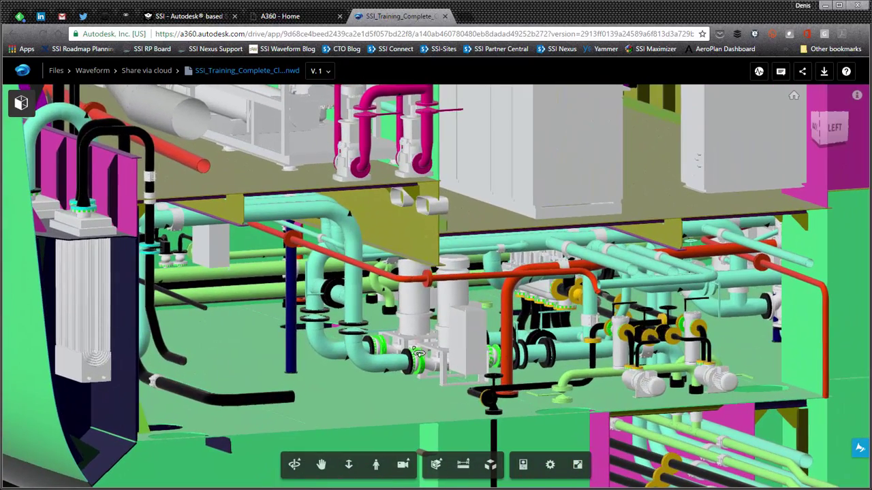
scroll(418, 353, "down", 8)
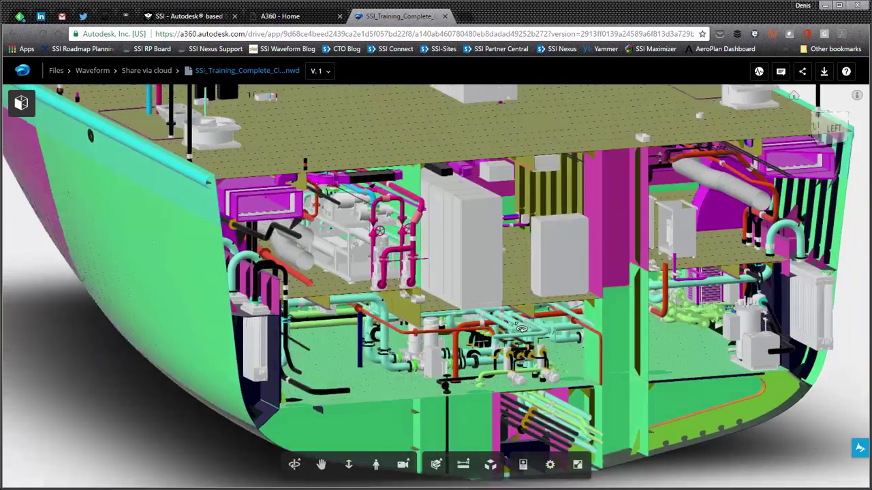
left_click_drag(521, 329, 429, 298)
left_click_drag(327, 324, 382, 331)
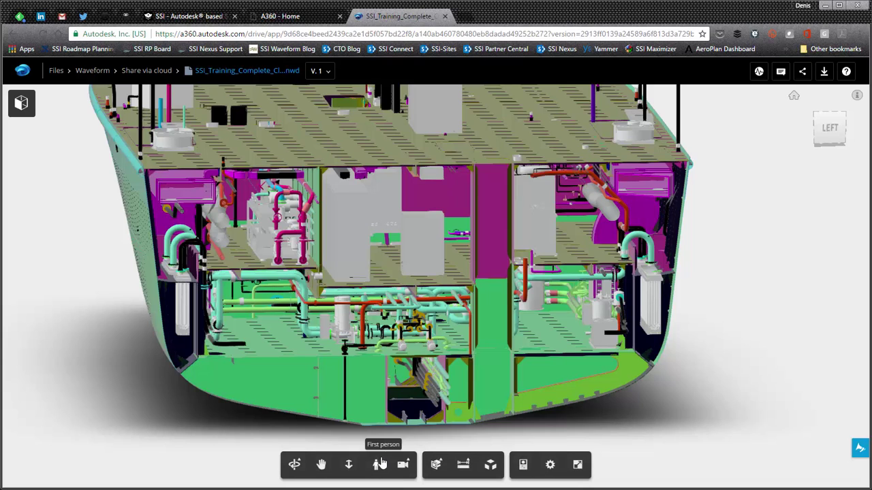
Step: Show a hull plate's properties: stock PL09, 9mm thick, starboard side, 117.8kg
left_click(523, 465)
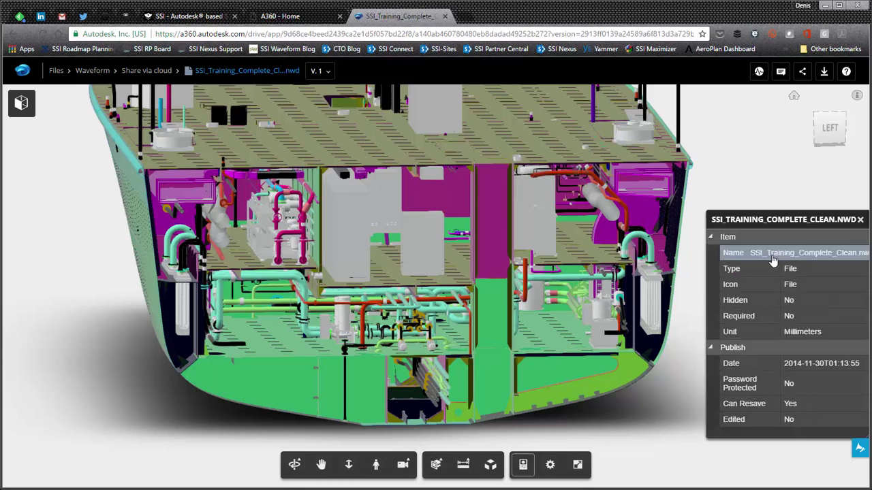
right_click(544, 363)
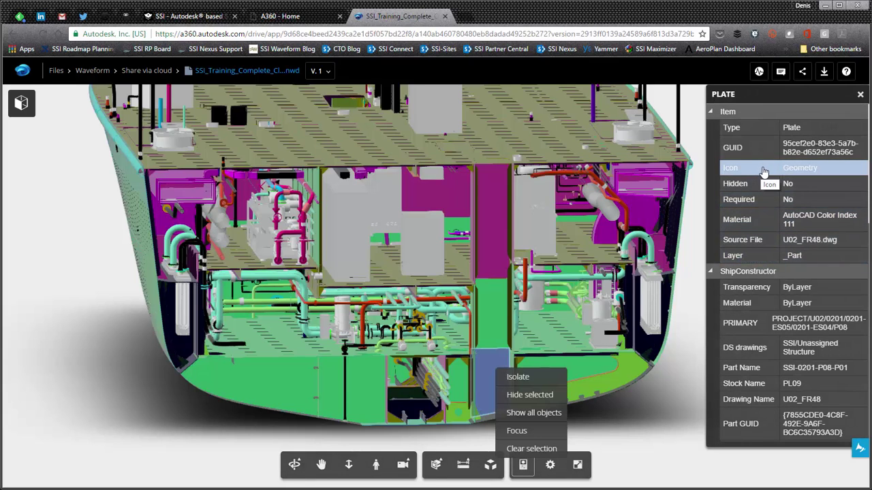
scroll(758, 232, "down", 3)
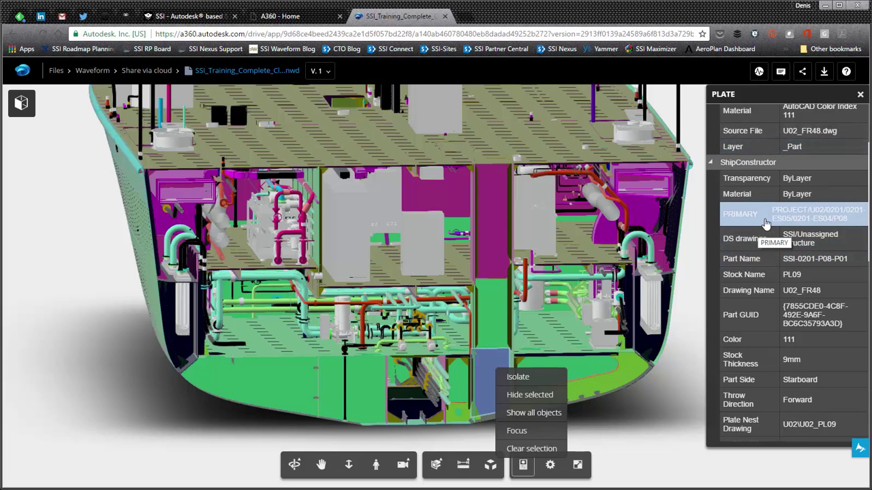
scroll(773, 257, "down", 2)
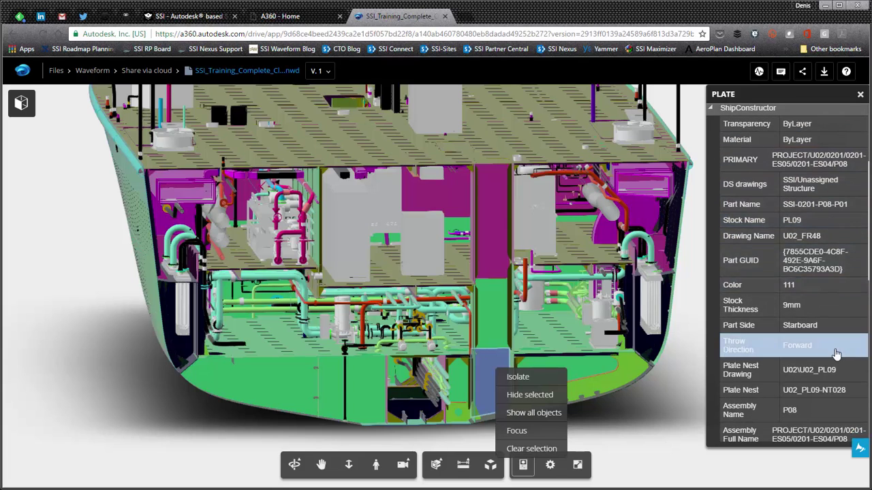
scroll(807, 321, "down", 4)
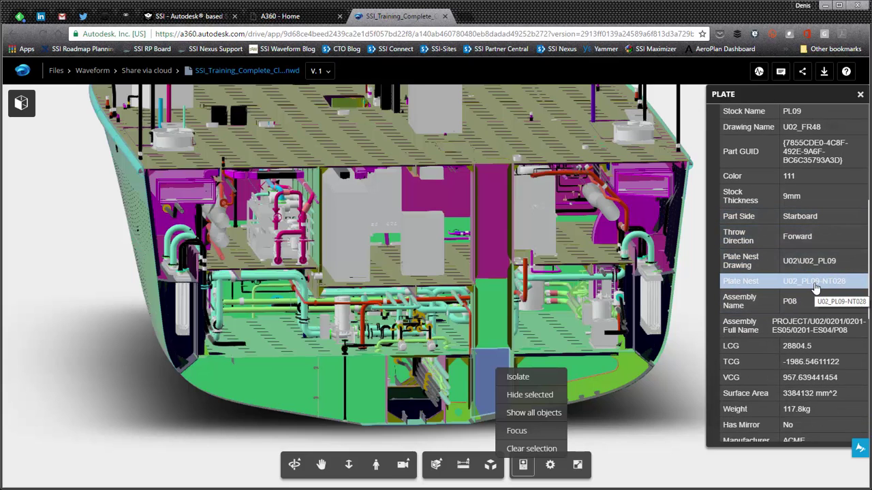
scroll(811, 286, "down", 4)
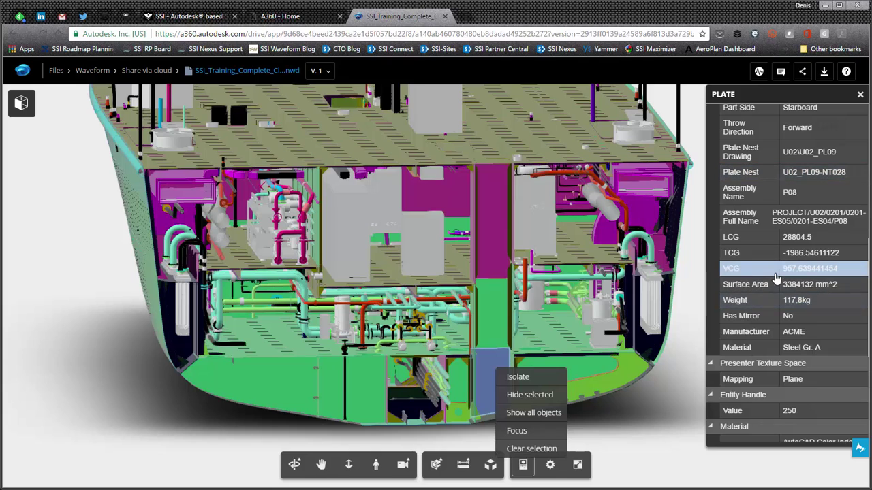
scroll(775, 278, "up", 4)
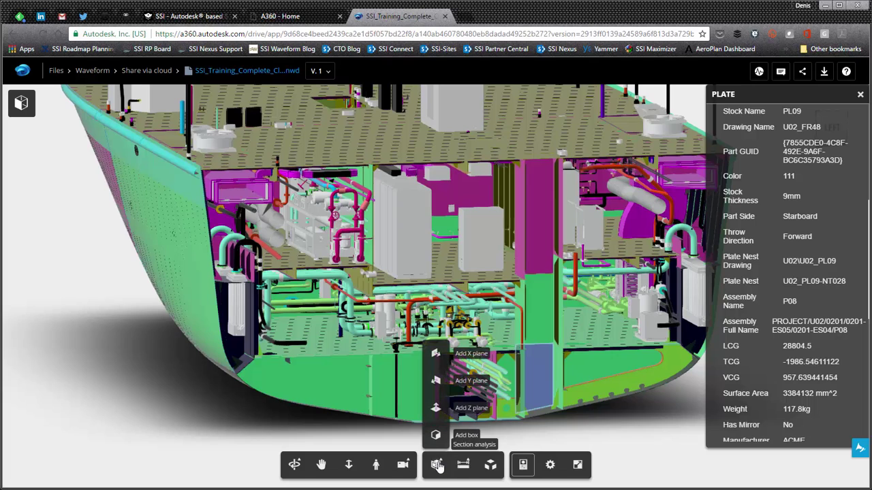
Step: Cut the hull with a horizontal Z section plane and orbit to look along the exposed deck
left_click(438, 412)
left_click(371, 139)
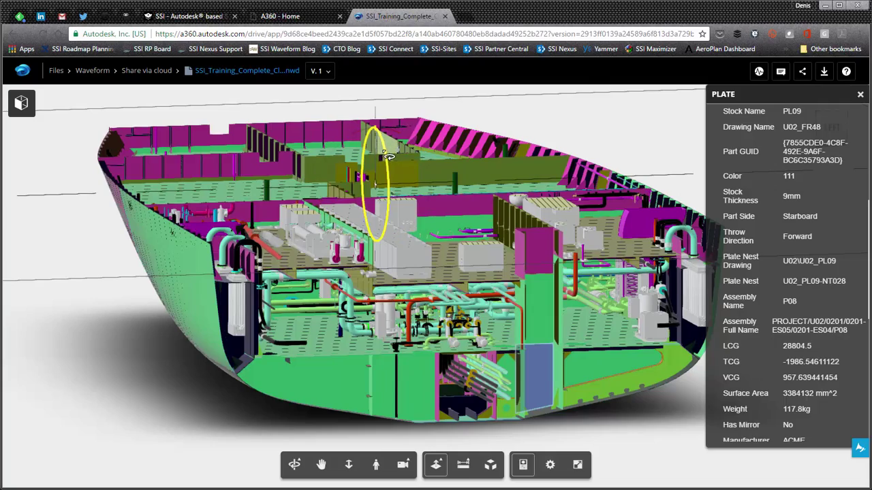
scroll(386, 153, "up", 5)
scroll(395, 292, "up", 8)
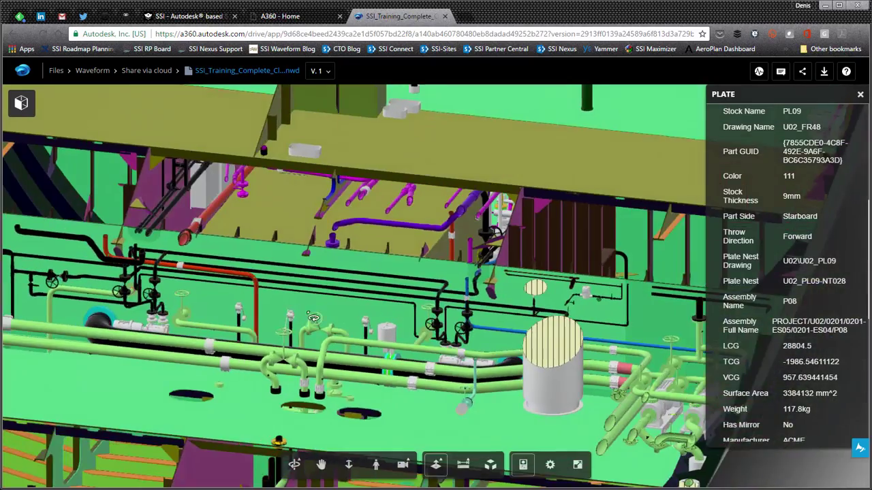
left_click_drag(314, 319, 399, 308)
scroll(398, 308, "down", 10)
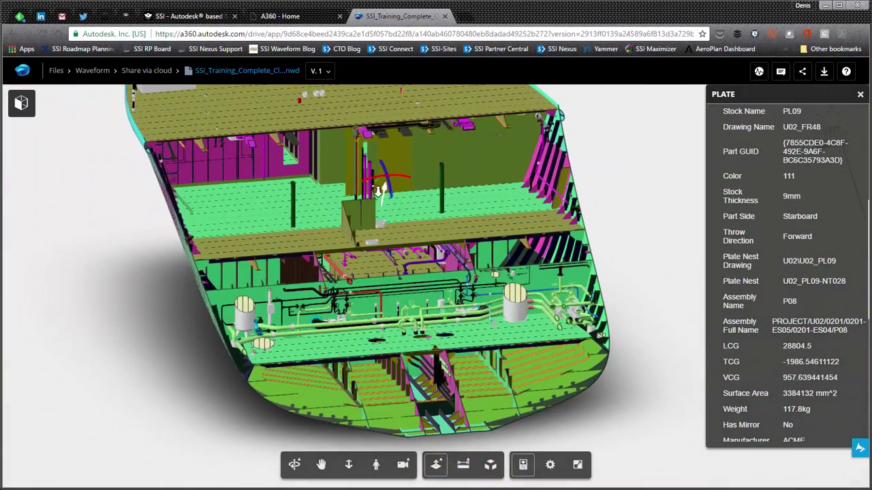
scroll(378, 192, "down", 1)
left_click(436, 466)
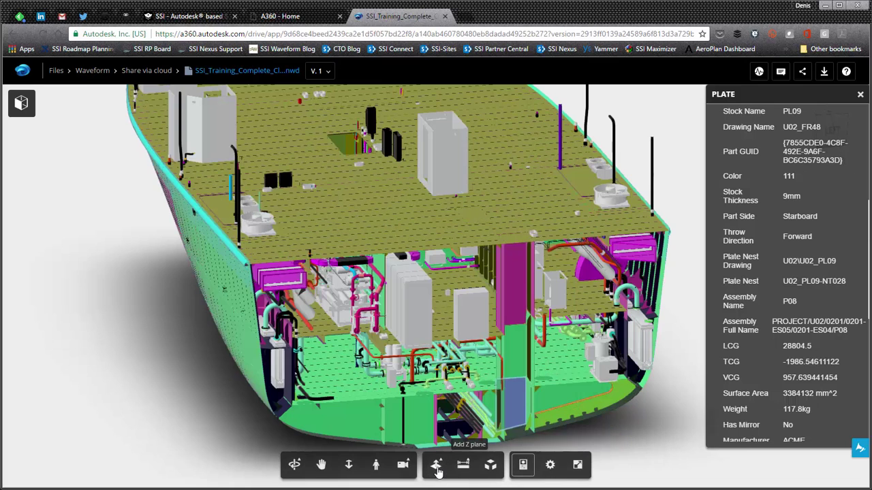
Step: Isolate 641_U02_Bilge and ballast.nwc from the SSI_Training_Complete_Clean.nwd model tree
left_click(22, 106)
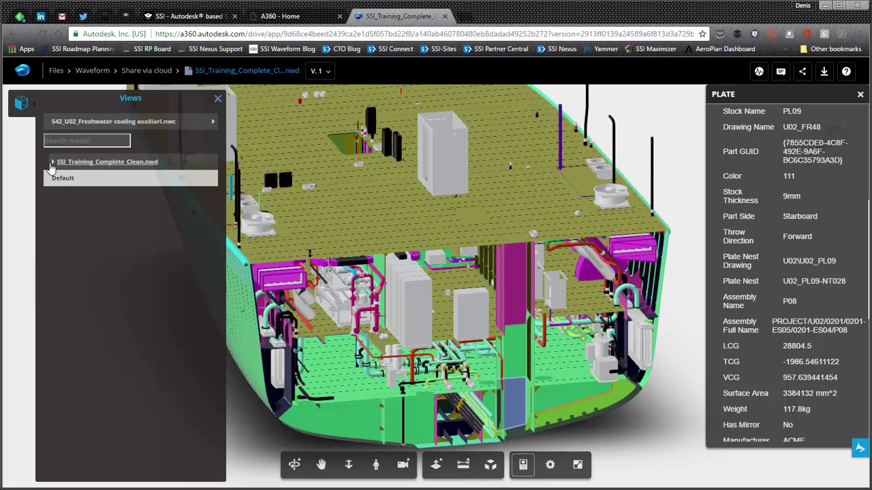
left_click(53, 162)
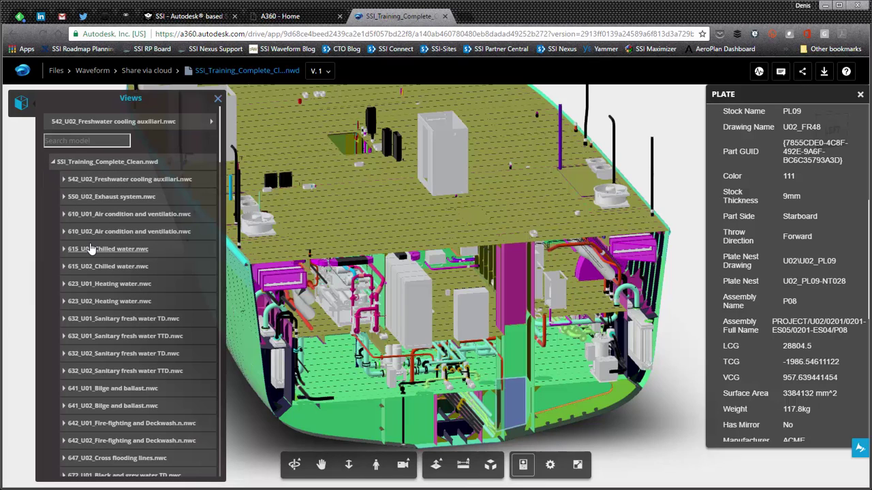
left_click(118, 407)
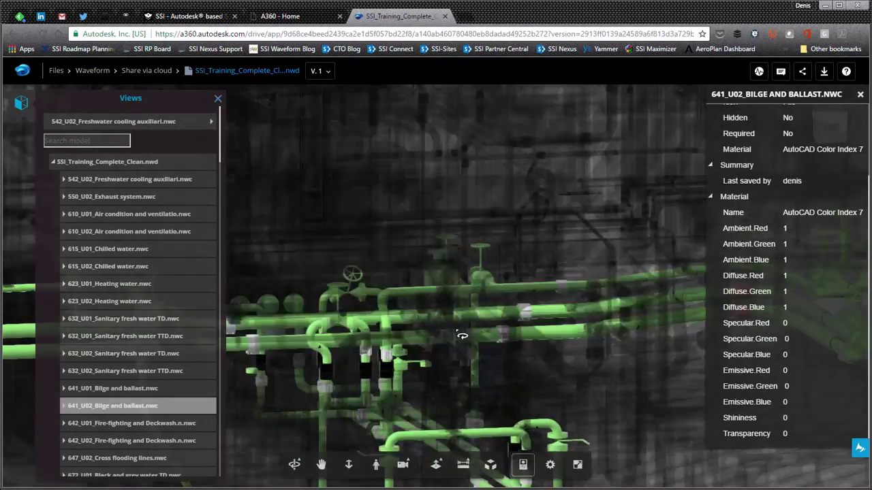
Step: Zoom and orbit around the green bilge piping, then close the model list and properties panels
scroll(460, 337, "down", 3)
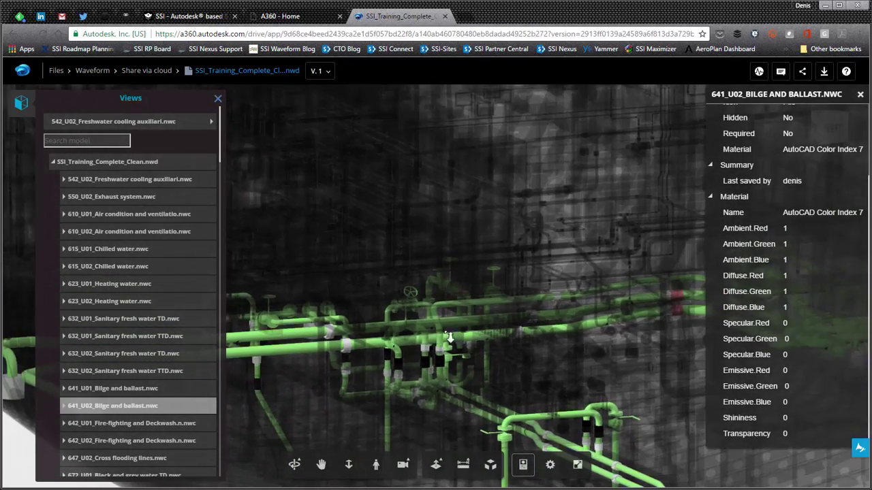
scroll(436, 218, "down", 3)
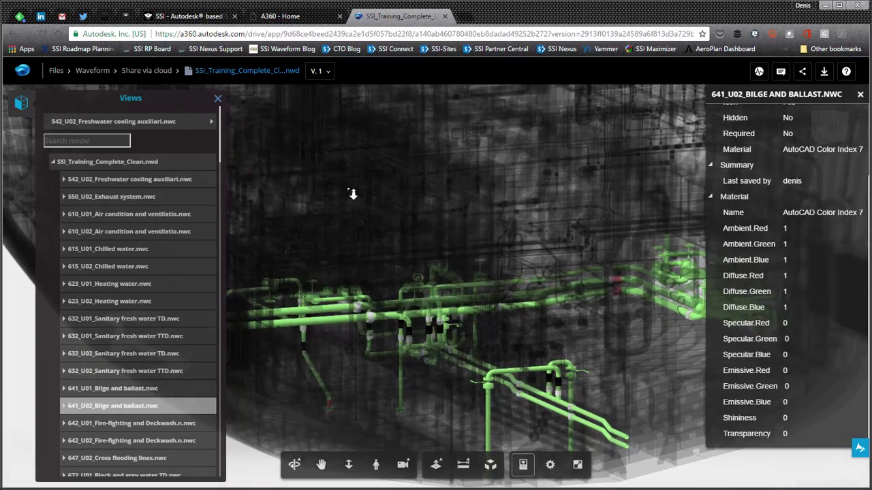
left_click_drag(535, 313, 516, 315)
scroll(434, 324, "down", 5)
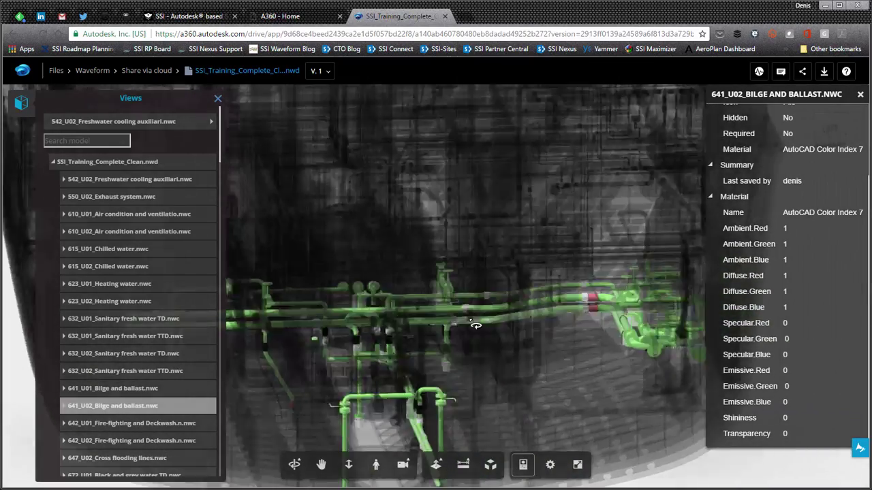
scroll(436, 309, "down", 3)
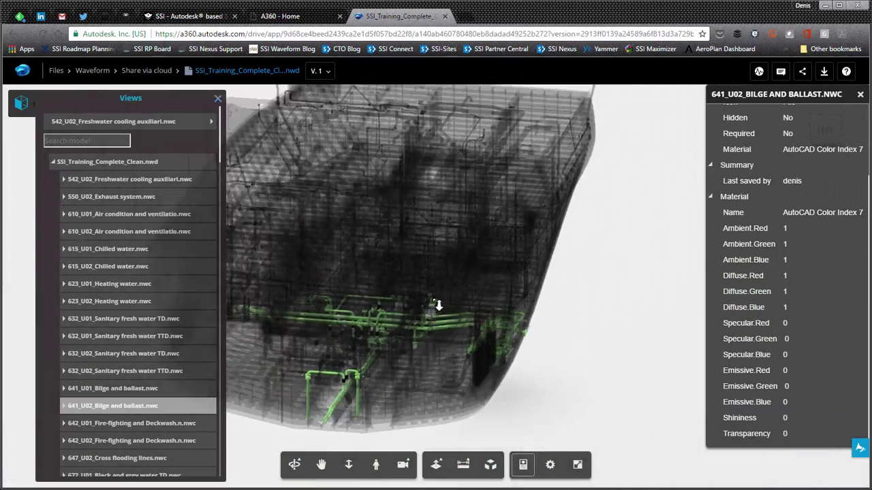
left_click_drag(440, 300, 532, 335)
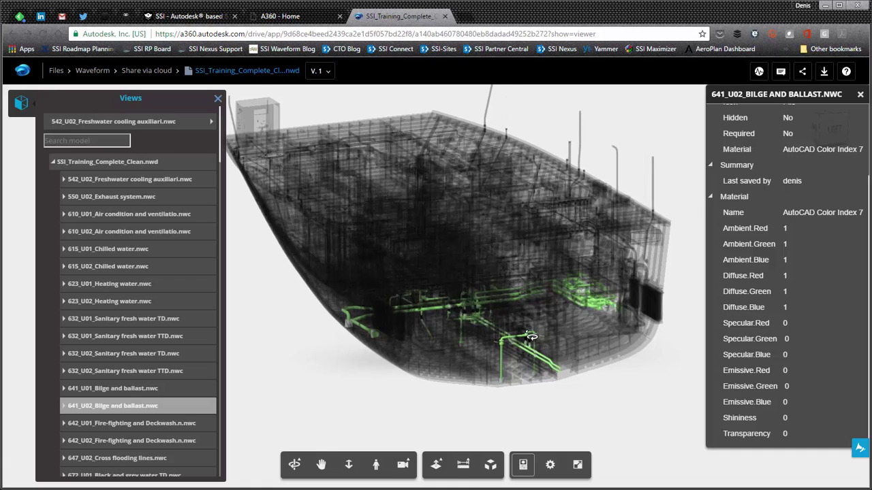
left_click(218, 98)
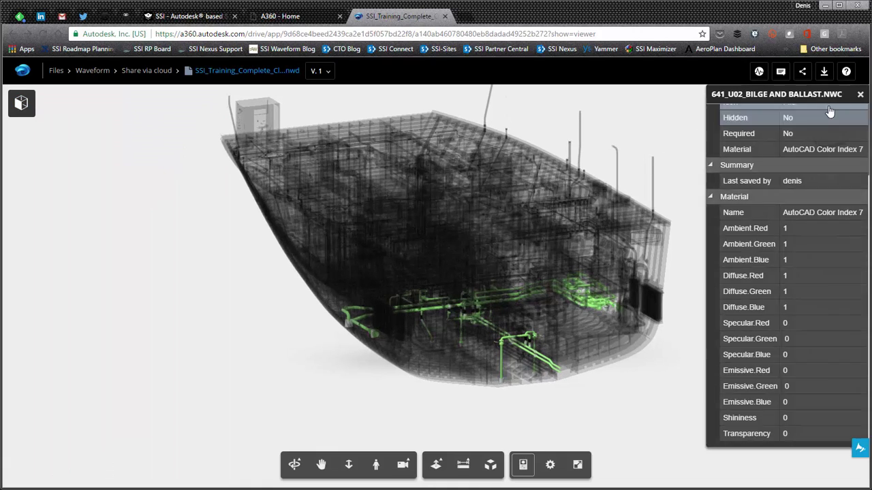
left_click(861, 96)
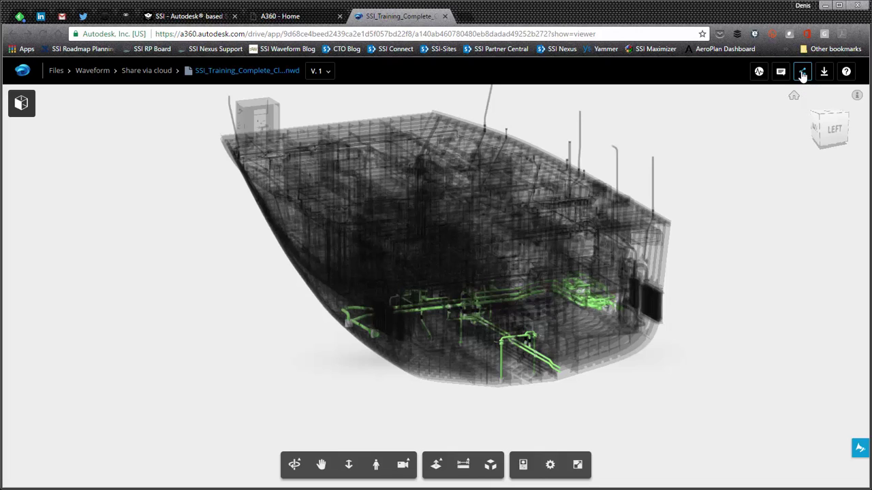
Step: Open the Share dialog for SSI_Training_Complete_Clean.nwd
left_click(801, 74)
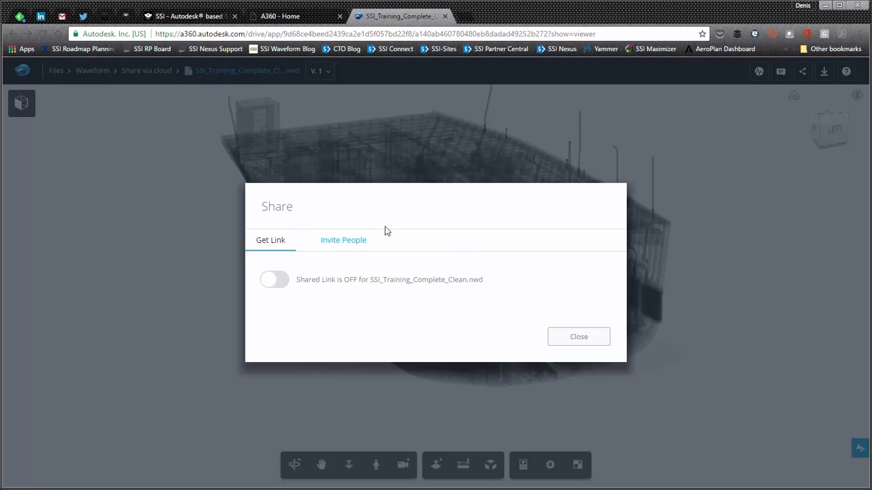
Step: Add an invitee's email address under Invite People, keeping the permission at View
left_click(356, 242)
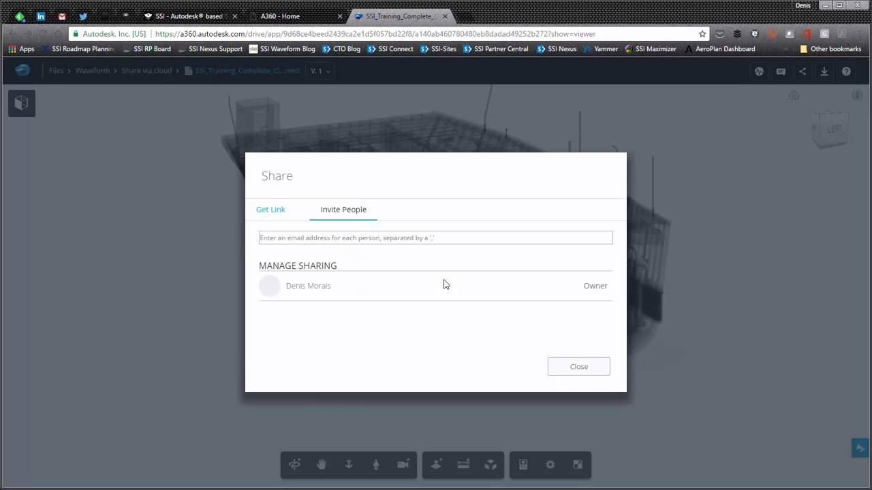
left_click(391, 240)
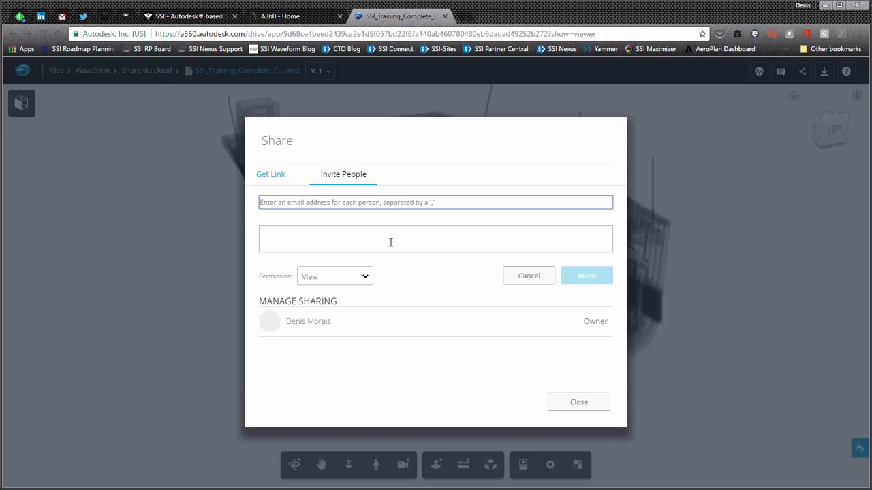
type("someone@somewhere.com")
key("Return")
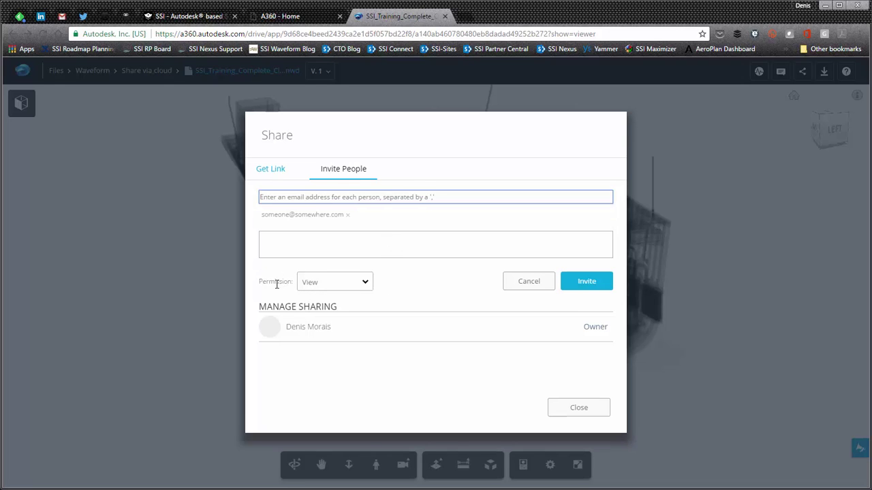
left_click(366, 283)
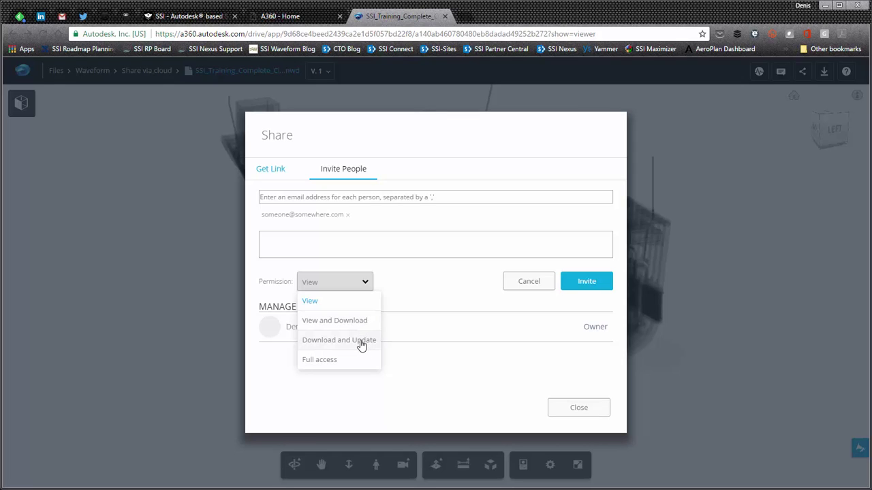
left_click(434, 287)
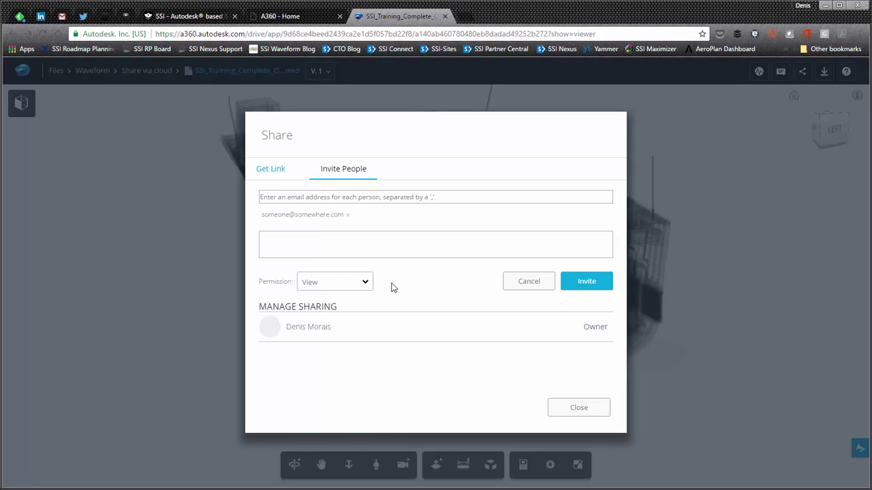
left_click(272, 170)
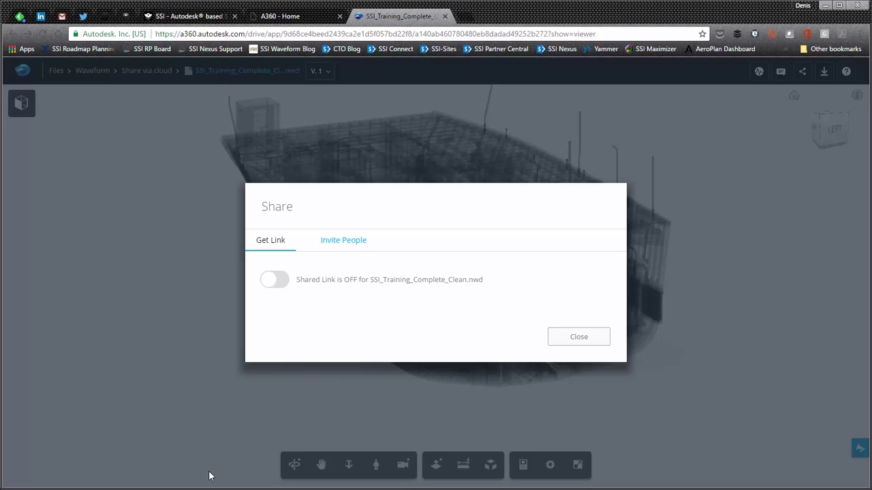
Step: Switch back to File Explorer's Share via cloud folder holding SSI_Training_Complete_Clean.nwd
key("alt+Tab")
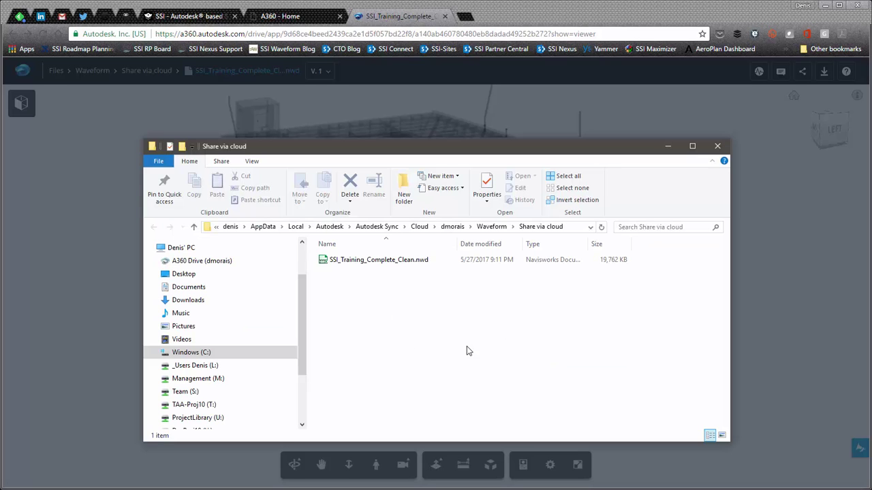